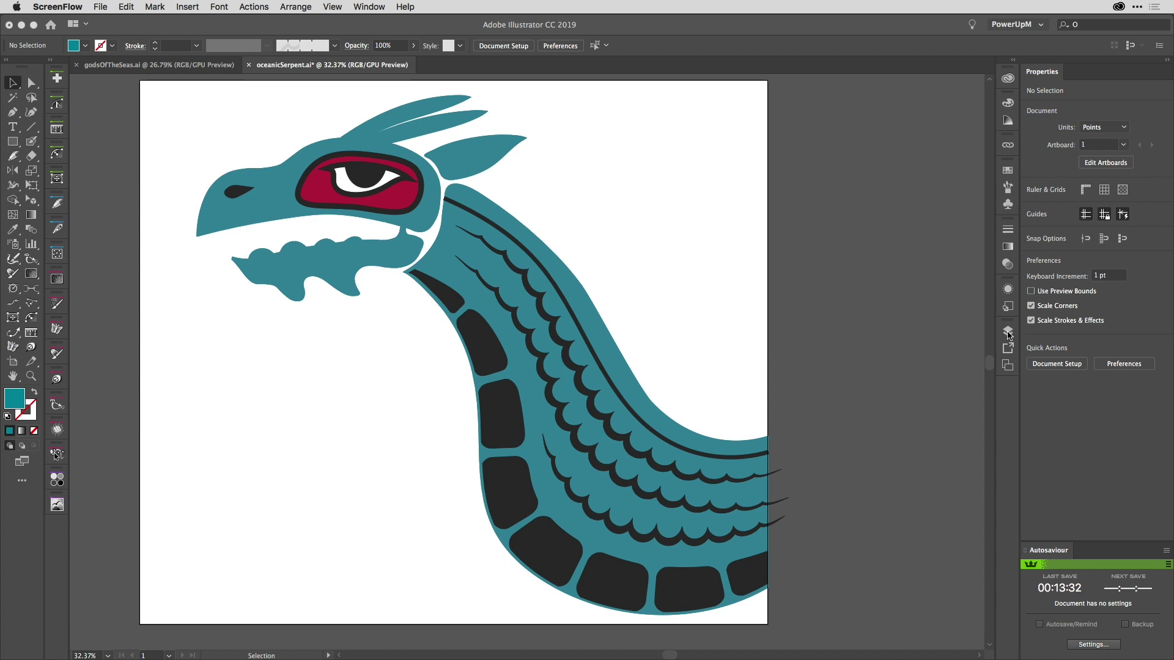
Bring the illustration forward and use Show All (Cmd+Option+3) to reveal the fin and tooth
left_click(871, 231)
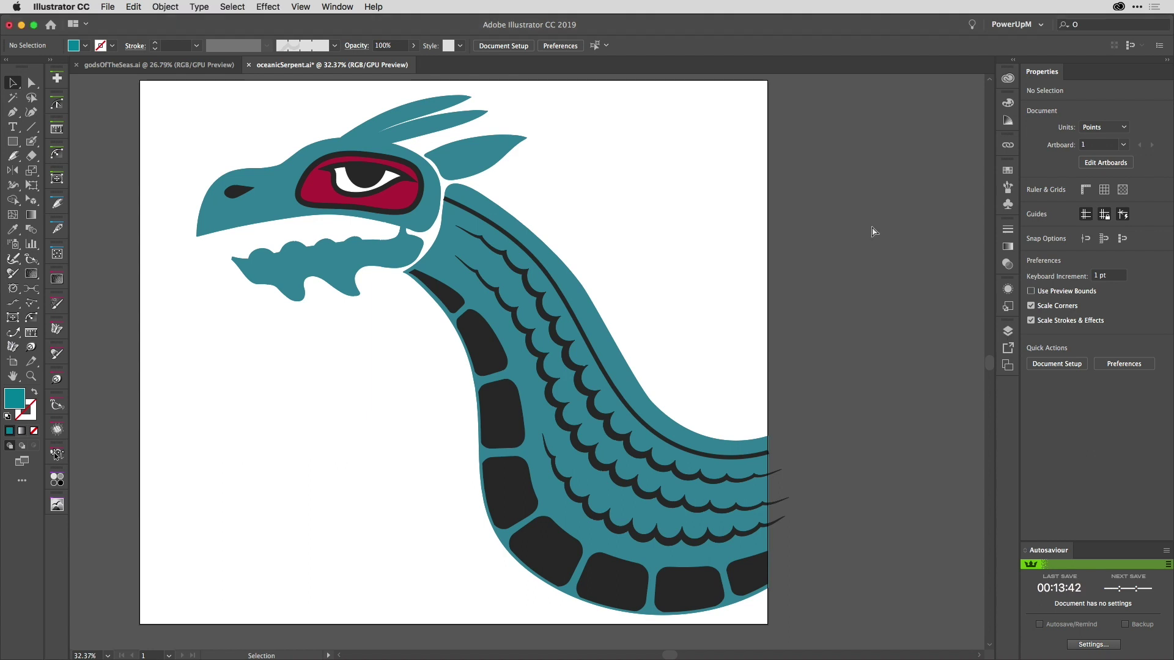
key("alt+super+3")
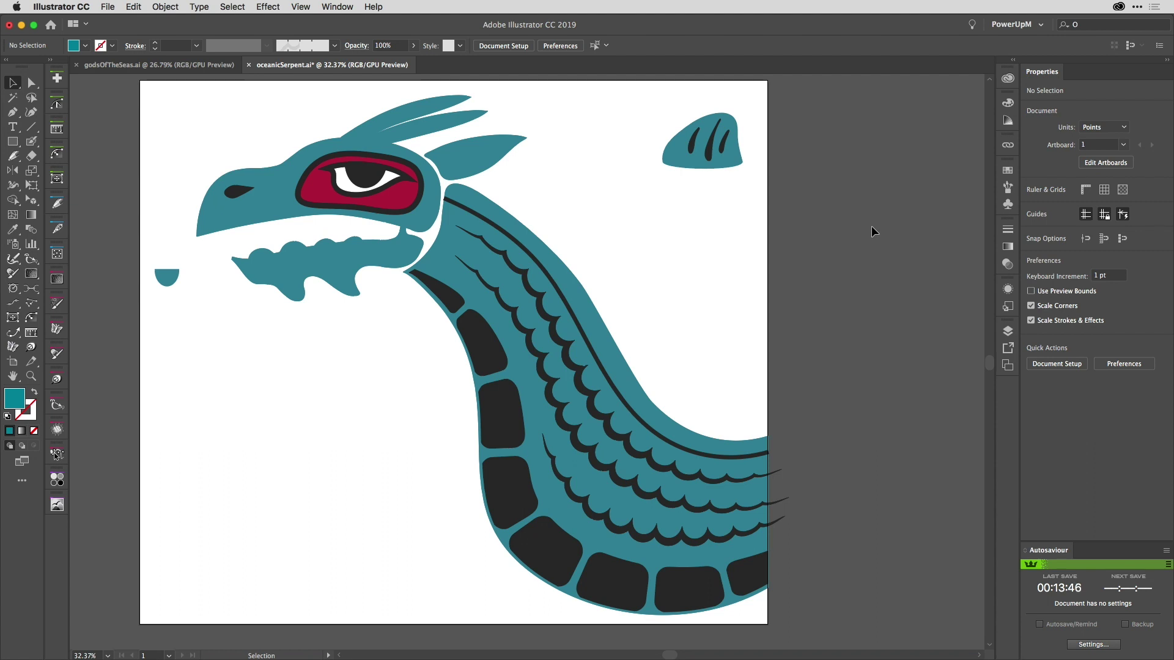
Select the small half-round tooth and choose the Orient Transform Tool in copy mode
left_click(167, 275)
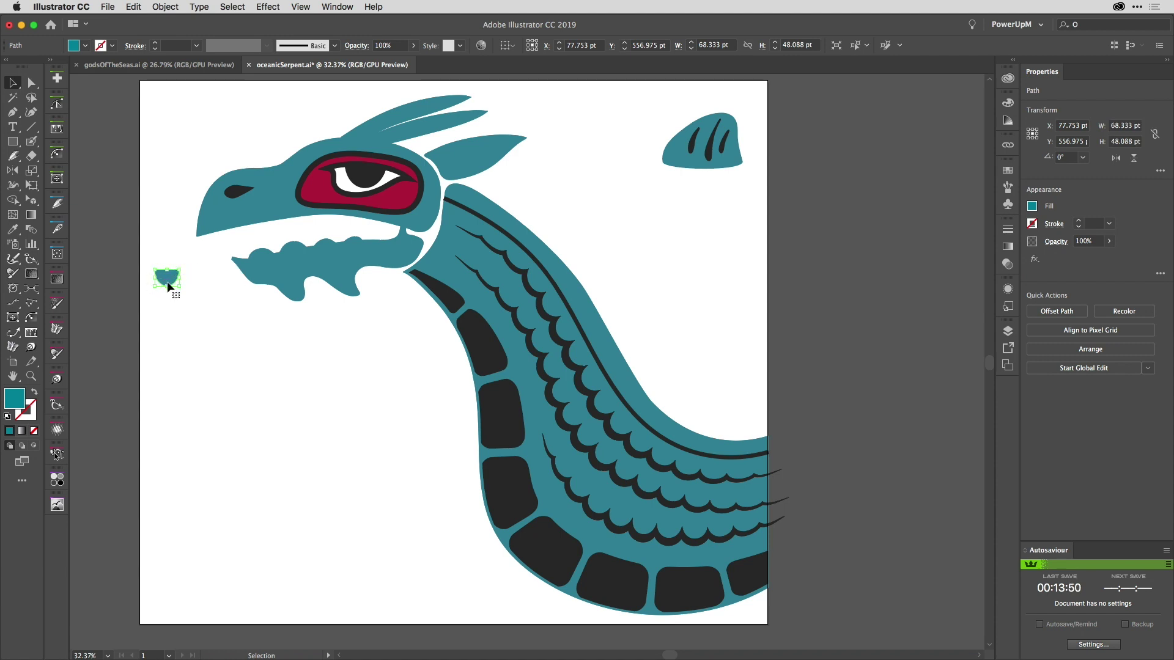
left_click(697, 163)
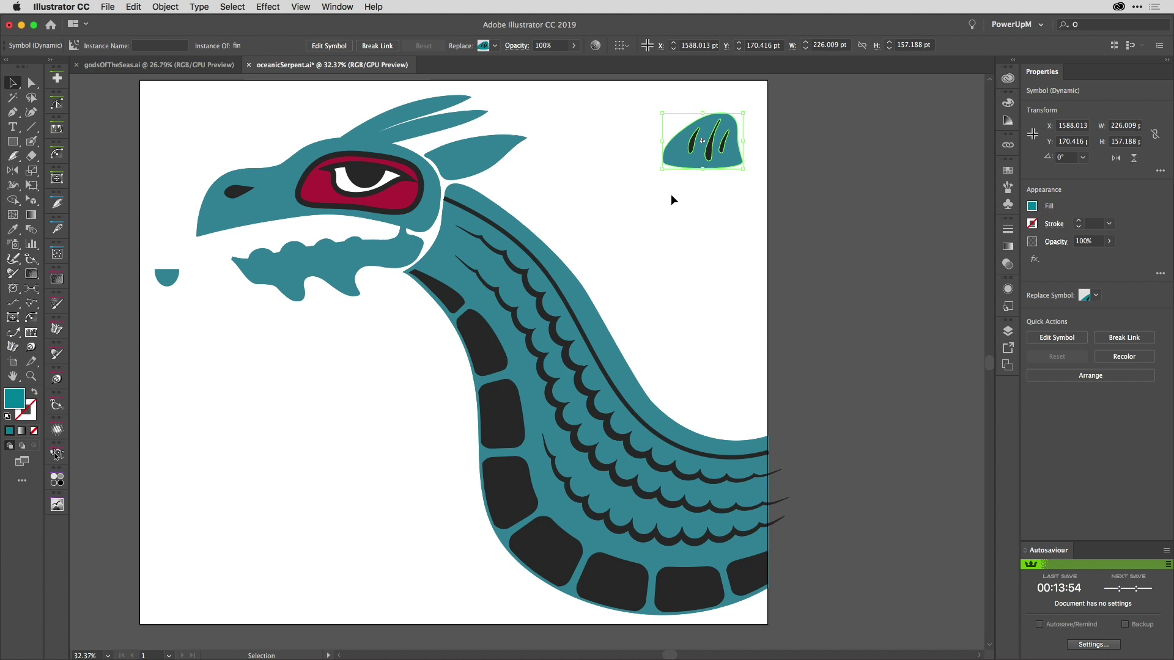
left_click(332, 366)
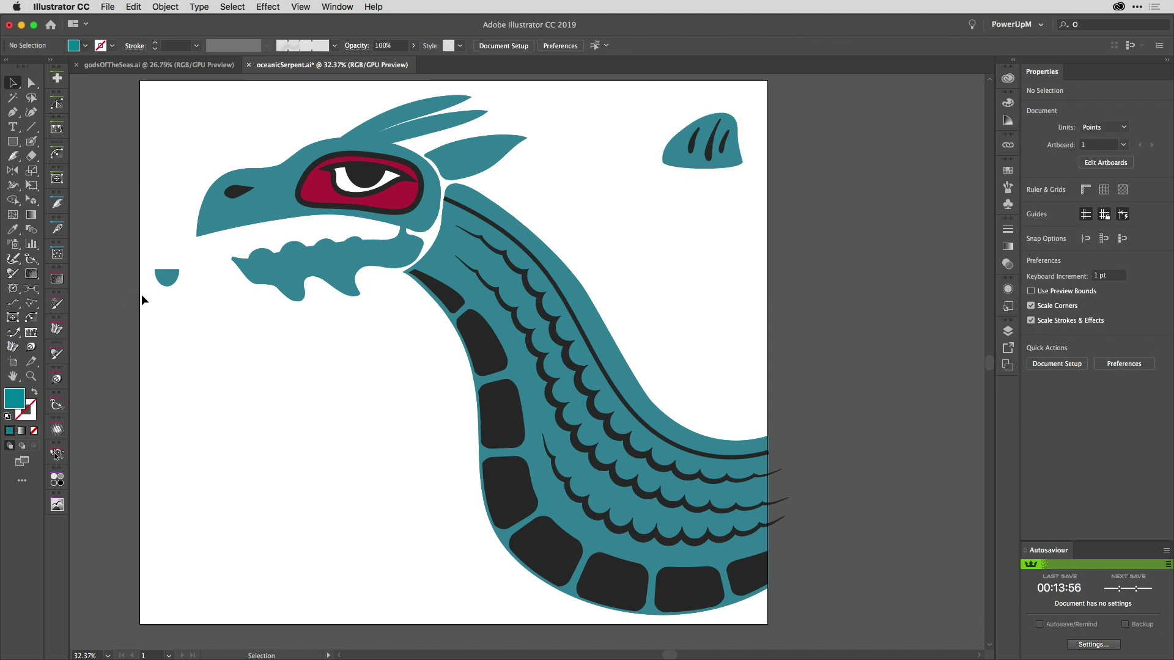
left_click(167, 277)
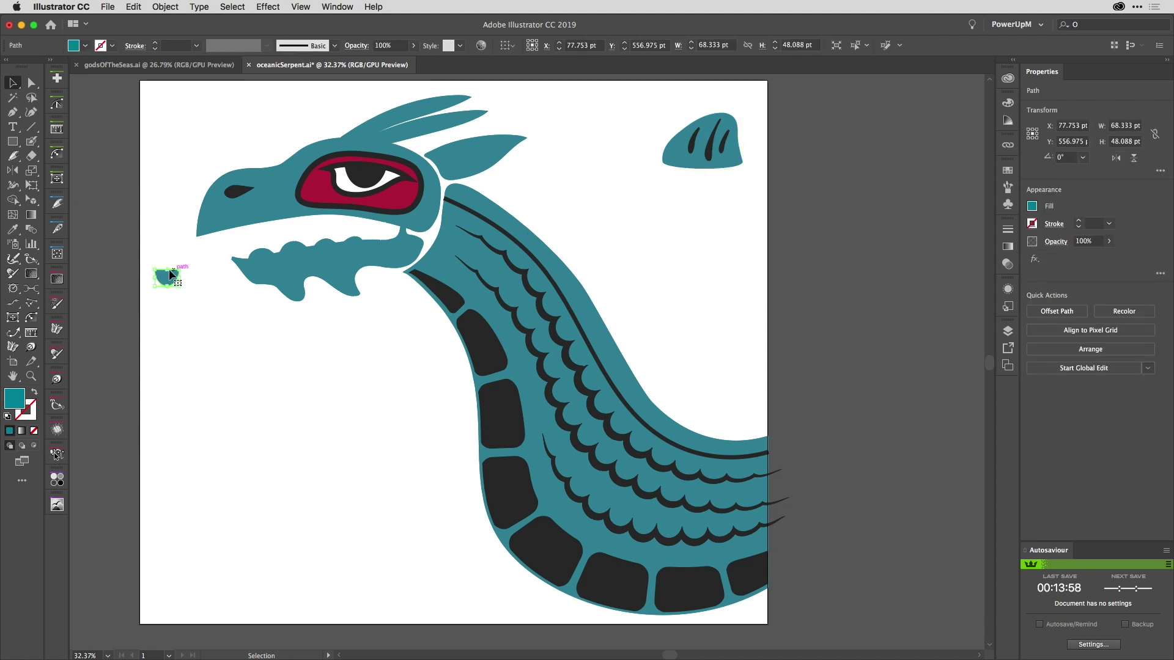
left_click(31, 304)
left_click(32, 307)
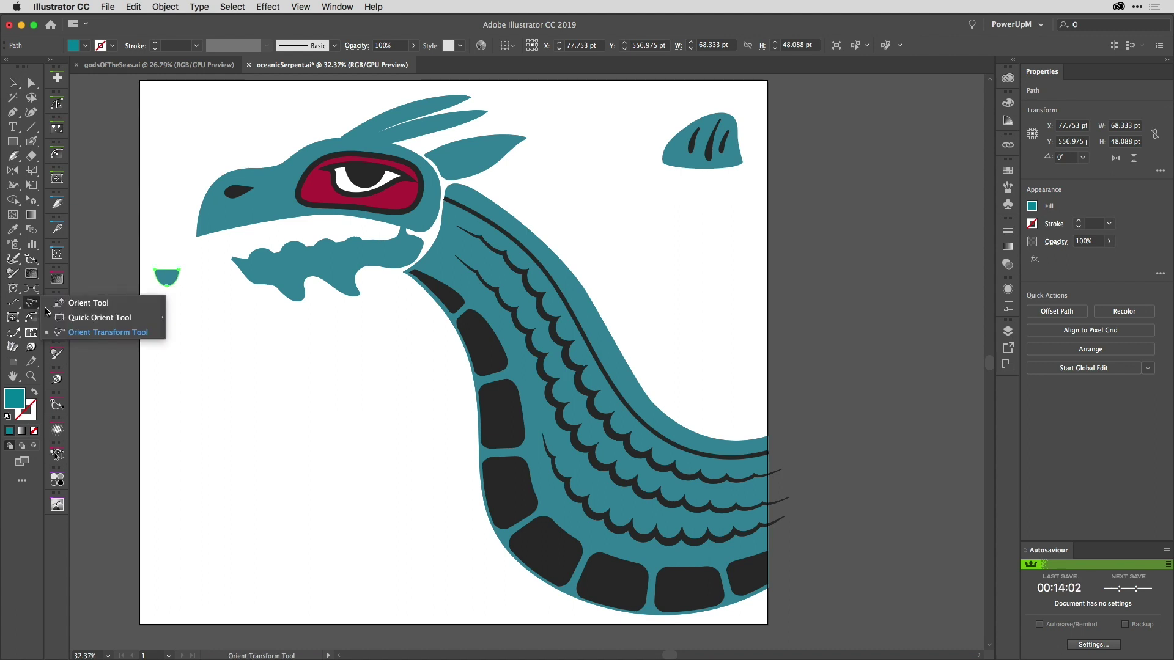
left_click(37, 309)
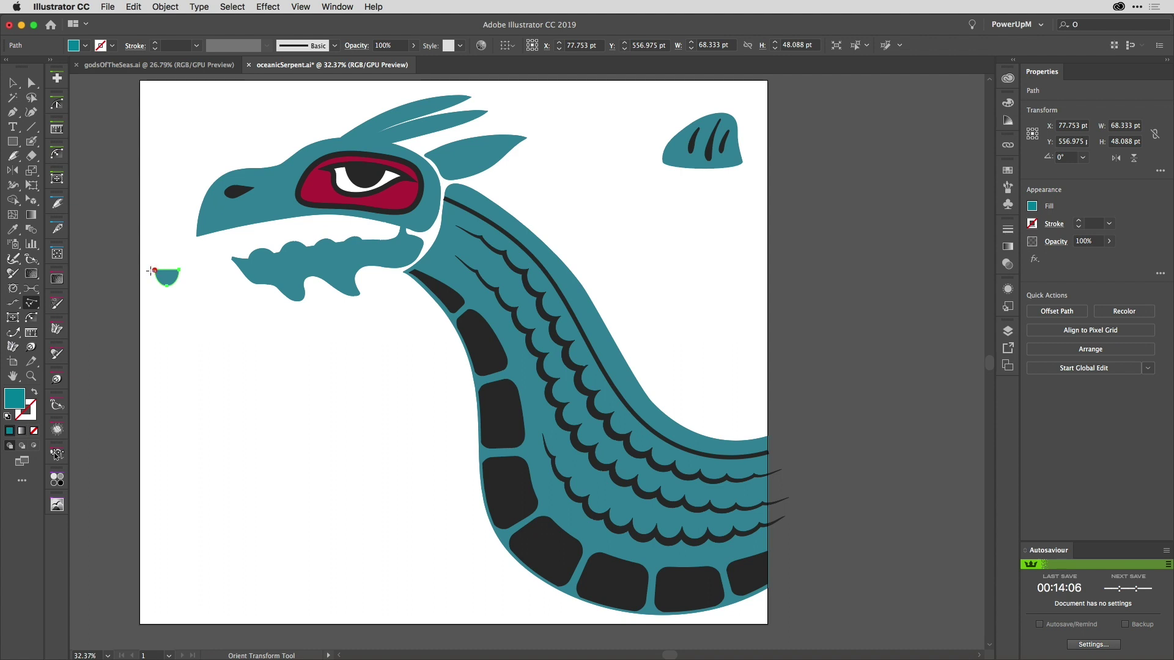
Mark the tooth's base edge, then stamp three oriented tooth copies from snout toward cheek
left_click_drag(153, 270, 179, 270)
left_click_drag(217, 231, 240, 230)
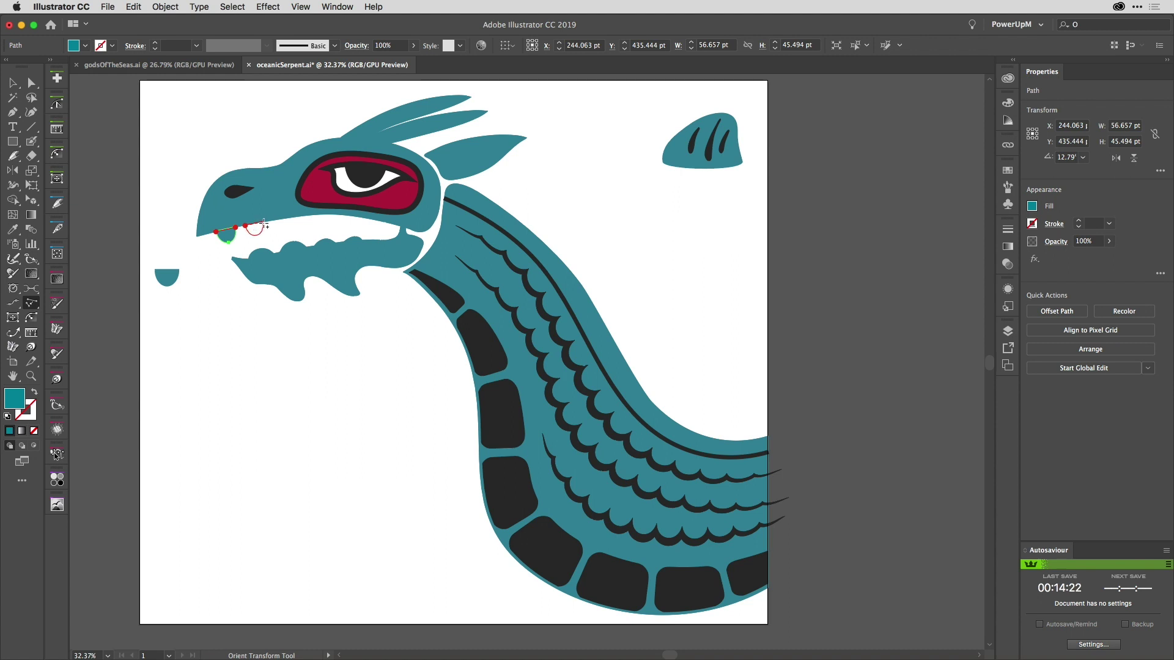
left_click_drag(246, 227, 300, 218)
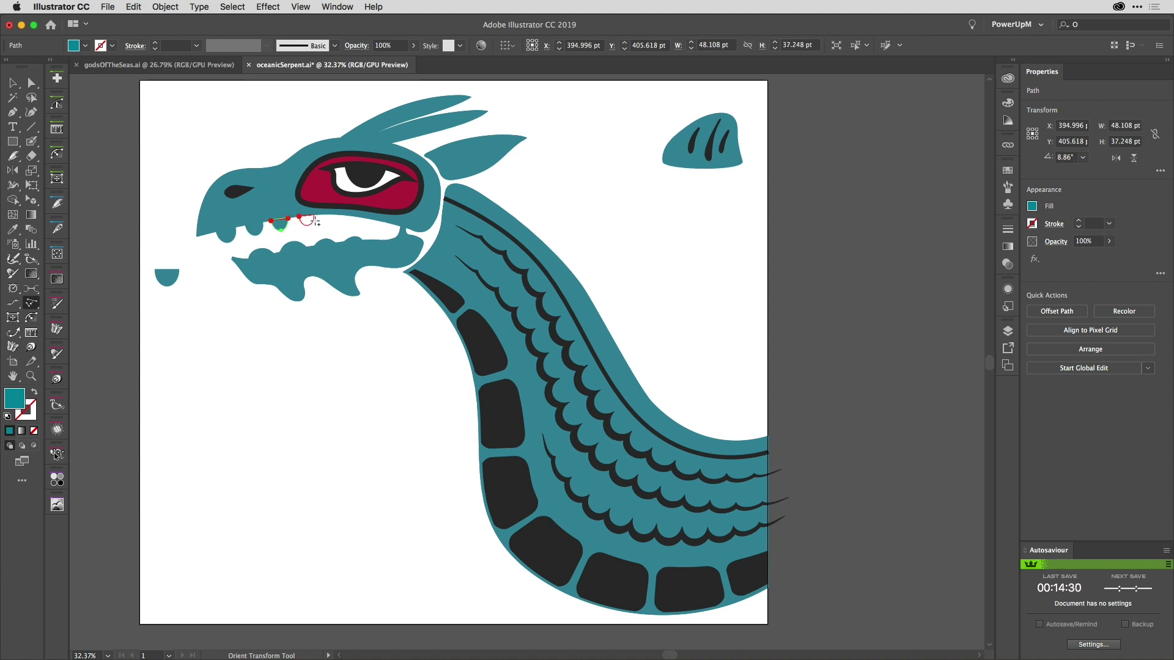
left_click_drag(303, 221, 337, 217)
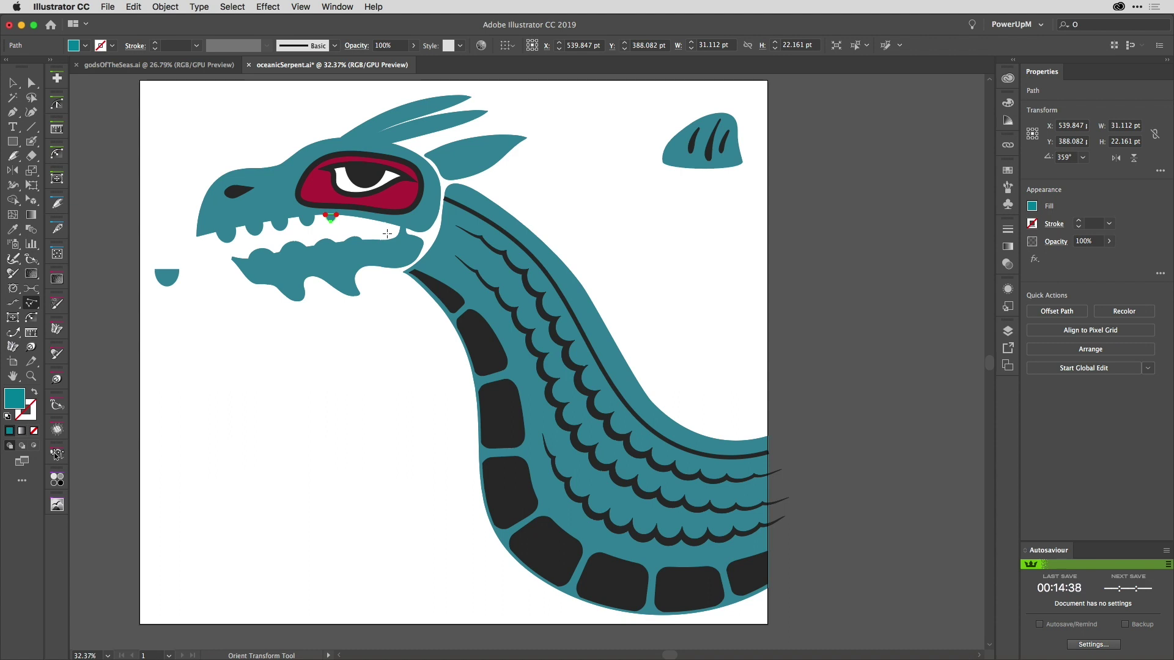
key("v")
left_click(579, 171)
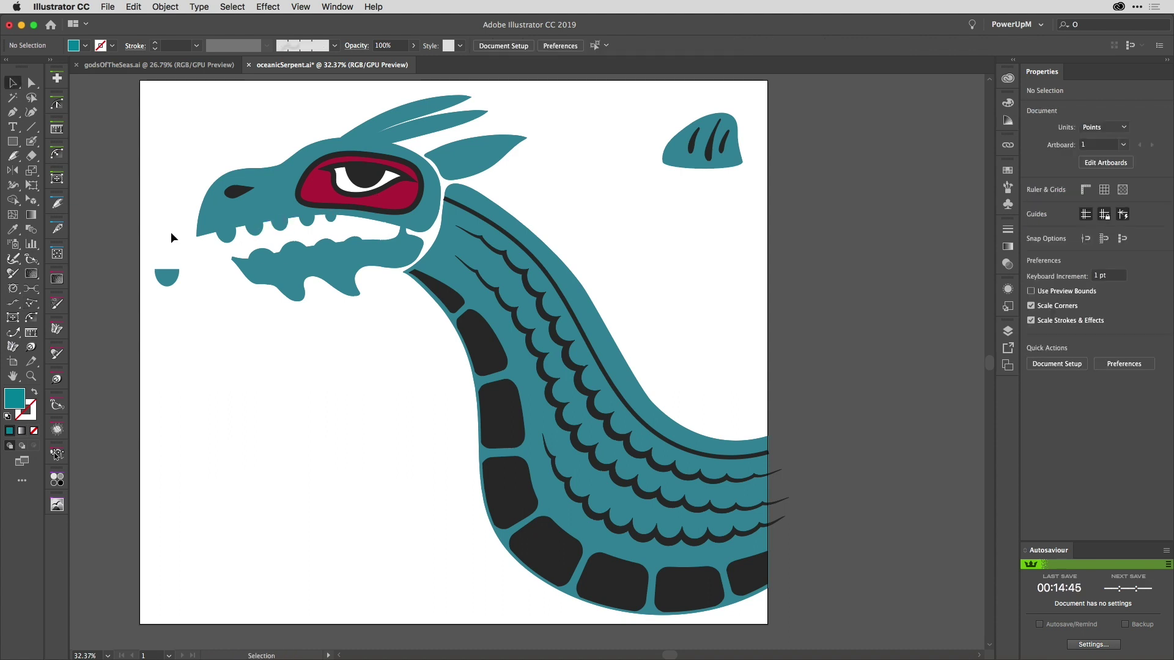
Select the striped fin and mark its bottom-left and bottom-right corners with the Orient Transform Tool
left_click(702, 143)
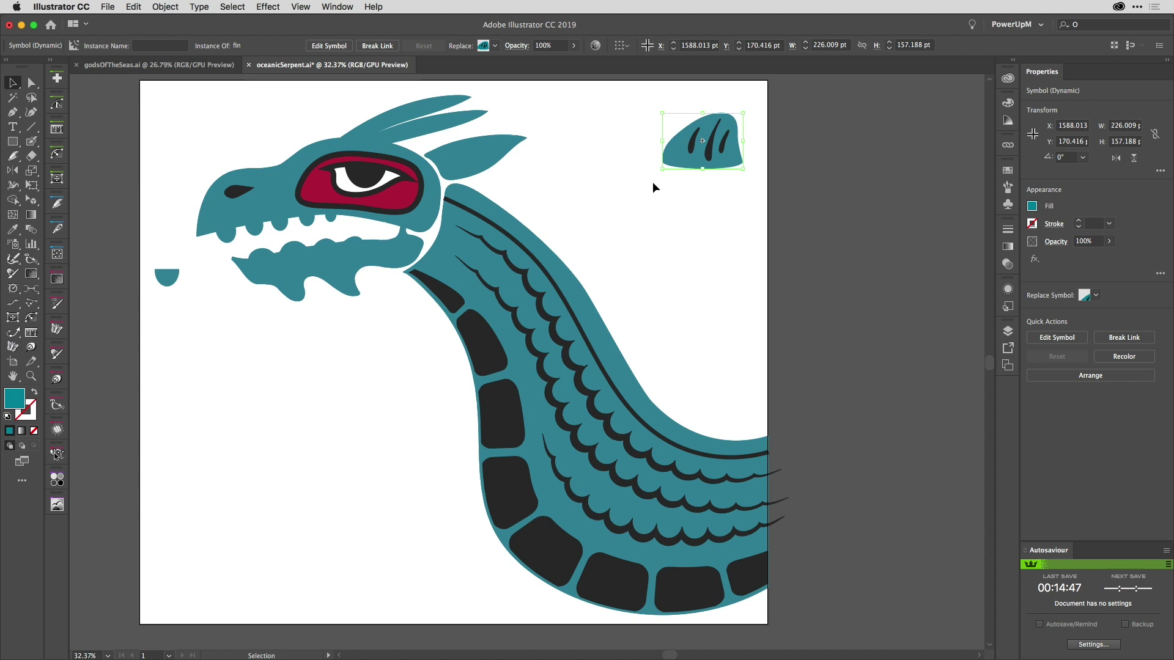
left_click(31, 305)
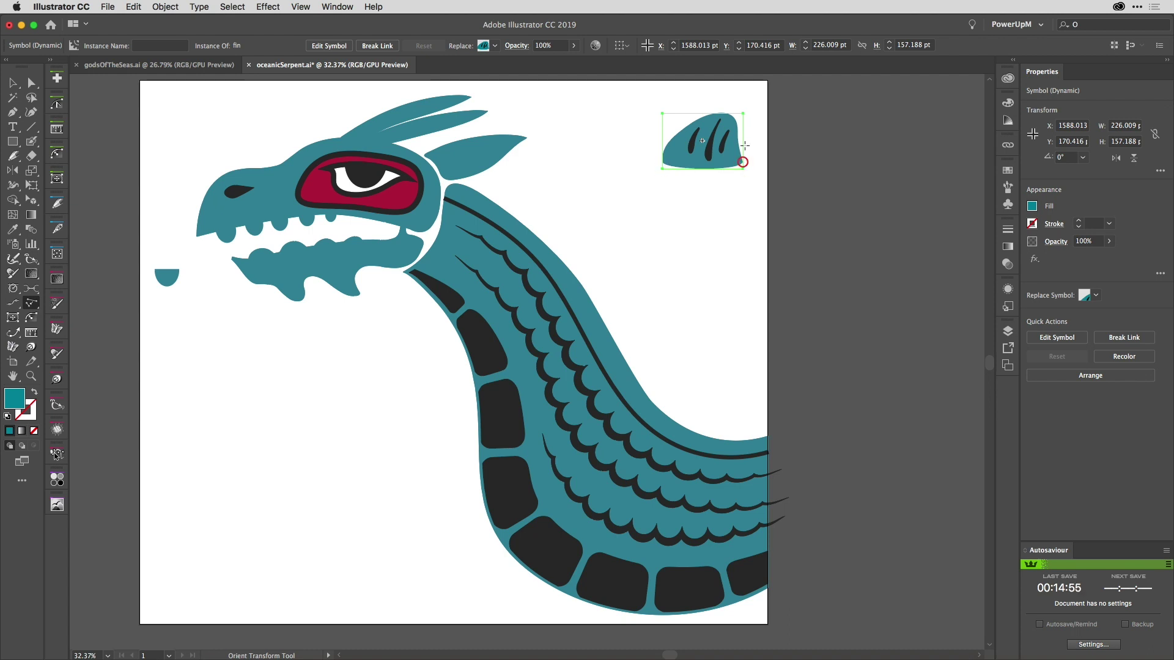
left_click(662, 163)
left_click(744, 163)
Stamp four tilted fin copies down the back ridge toward the tail, then deselect
left_click_drag(496, 203, 594, 296)
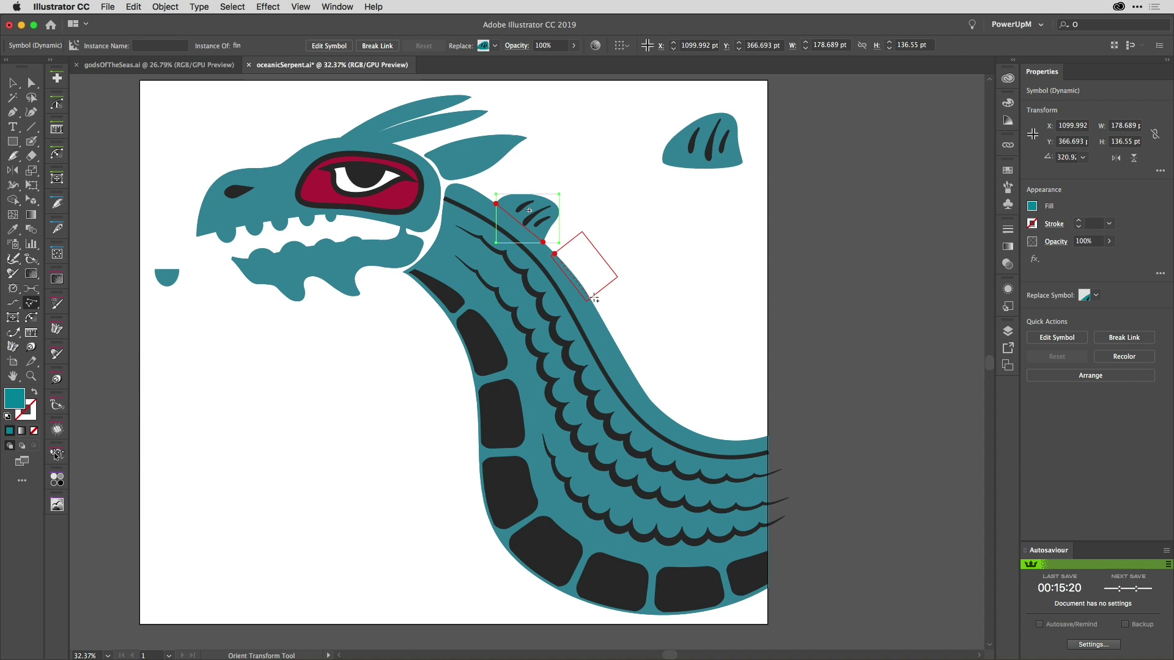
left_click_drag(593, 295, 631, 356)
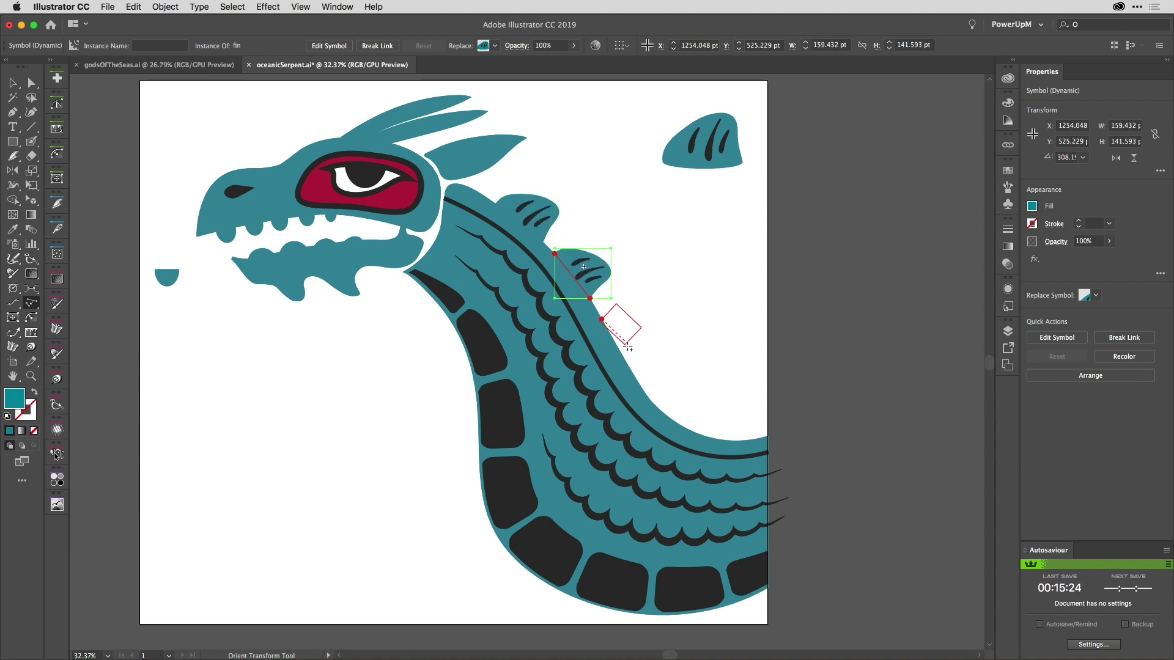
left_click_drag(632, 357, 629, 360)
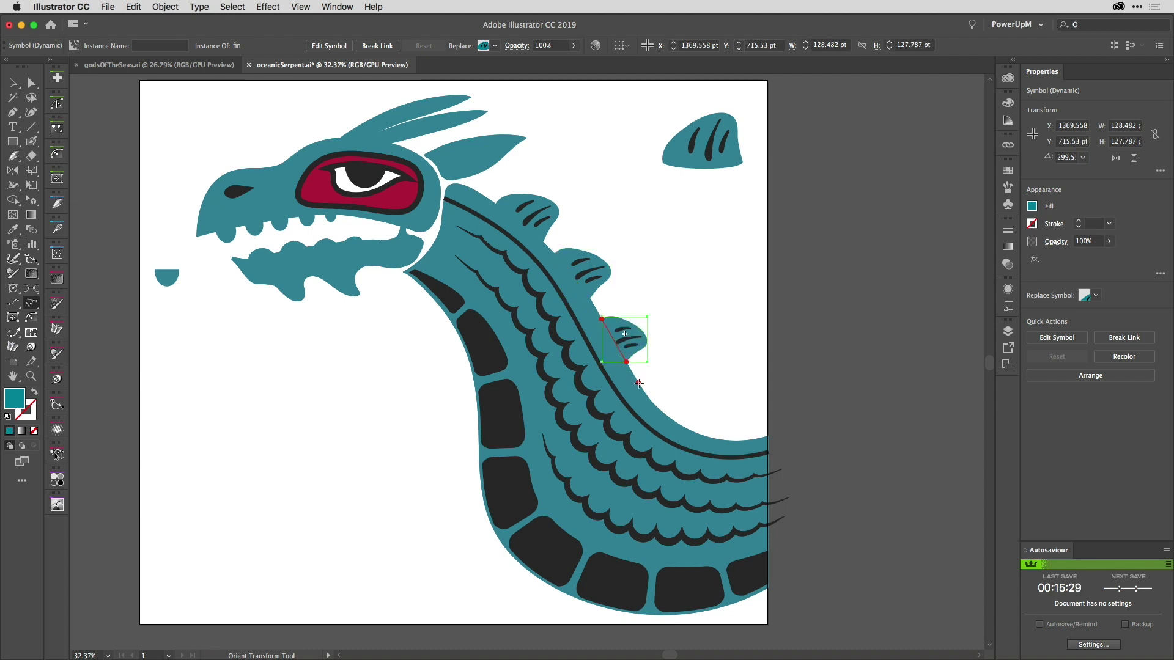
mouse_move(639, 383)
left_mouse_down()
mouse_move(670, 415)
mouse_move(729, 440)
mouse_move(780, 434)
left_mouse_up()
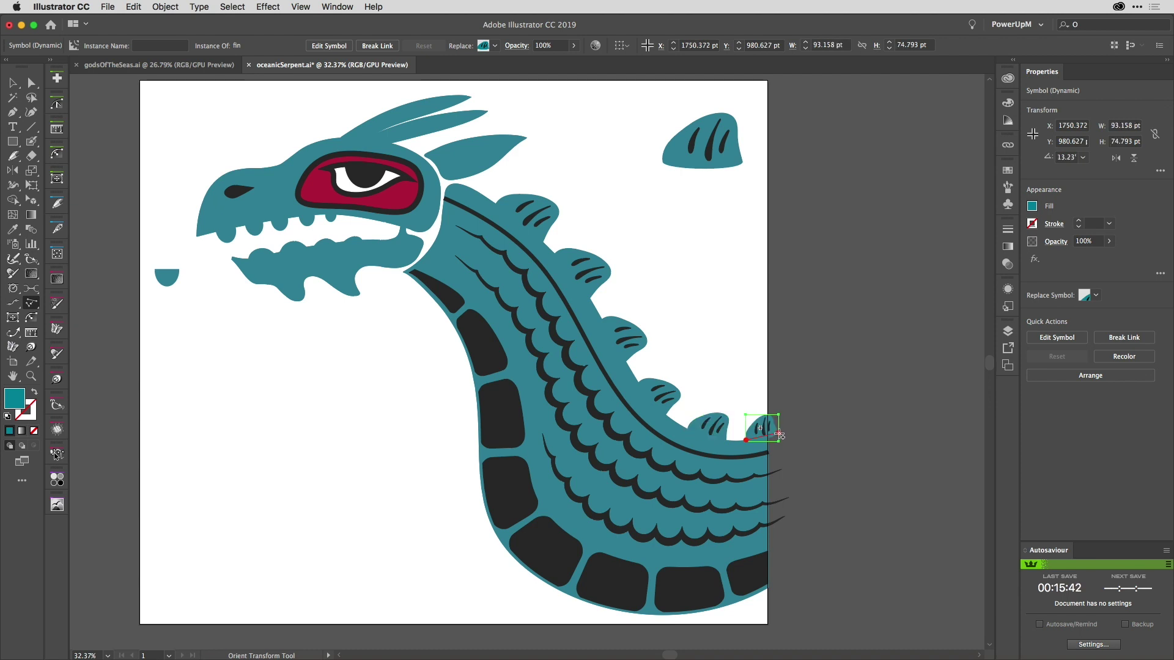
key("v")
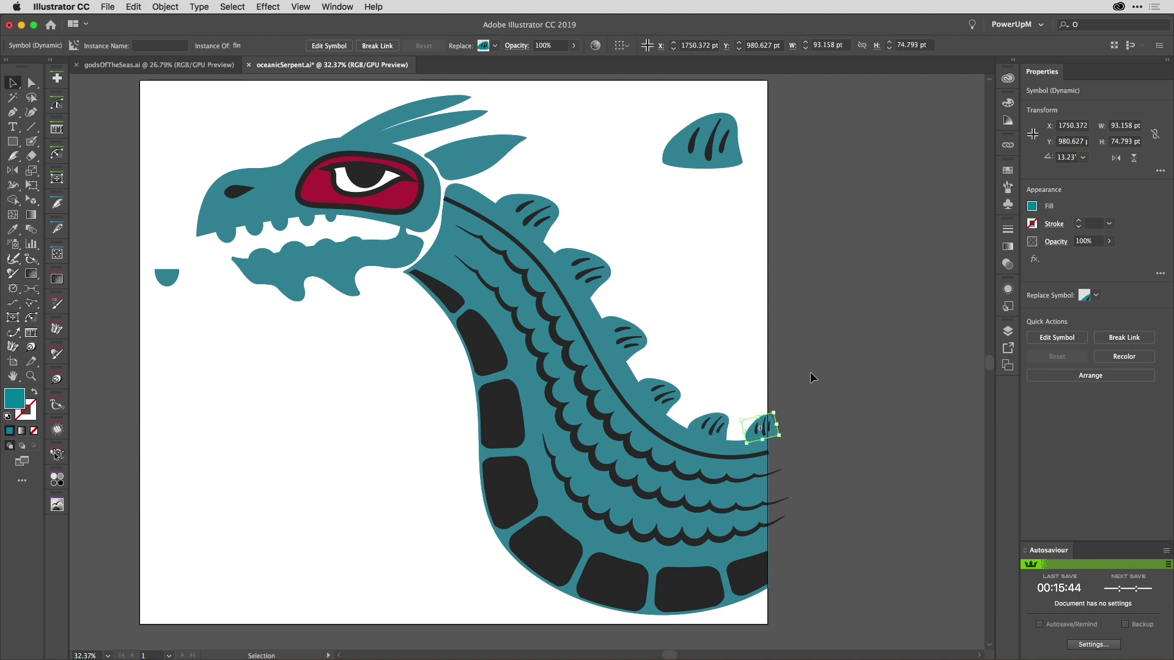
left_click(820, 358)
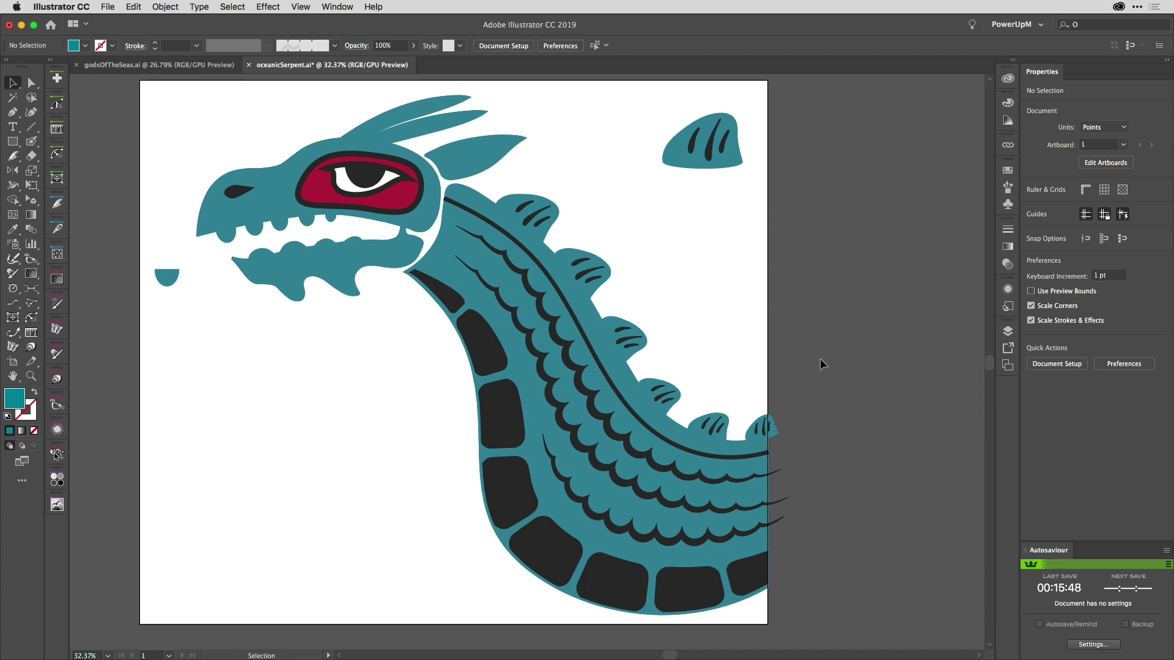
Select the spine path and drag the Perpendicular Line Tool along it to generate tick lines
left_click(505, 234)
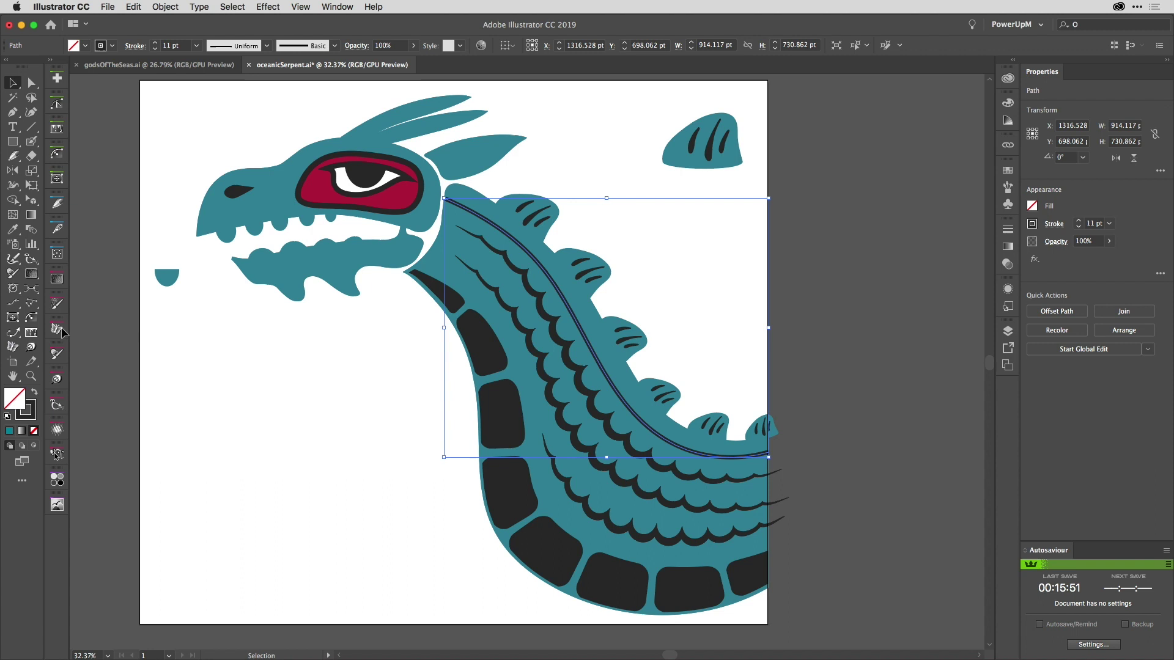
left_click(13, 312)
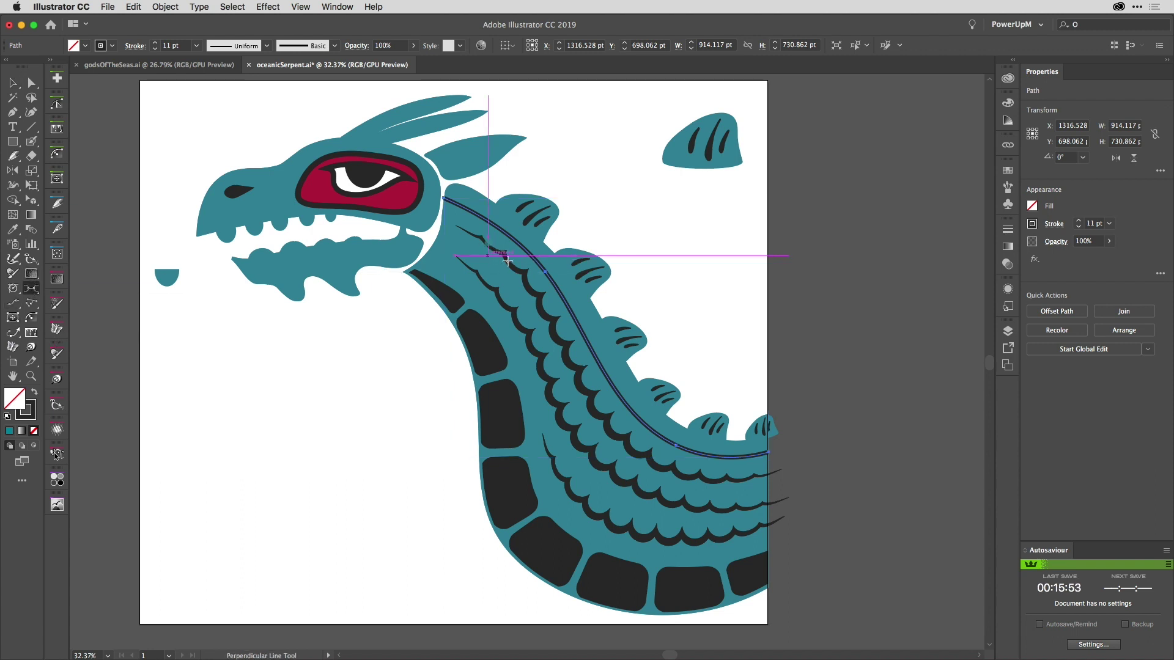
mouse_move(547, 271)
left_mouse_down()
mouse_move(587, 250)
mouse_move(560, 270)
left_mouse_up()
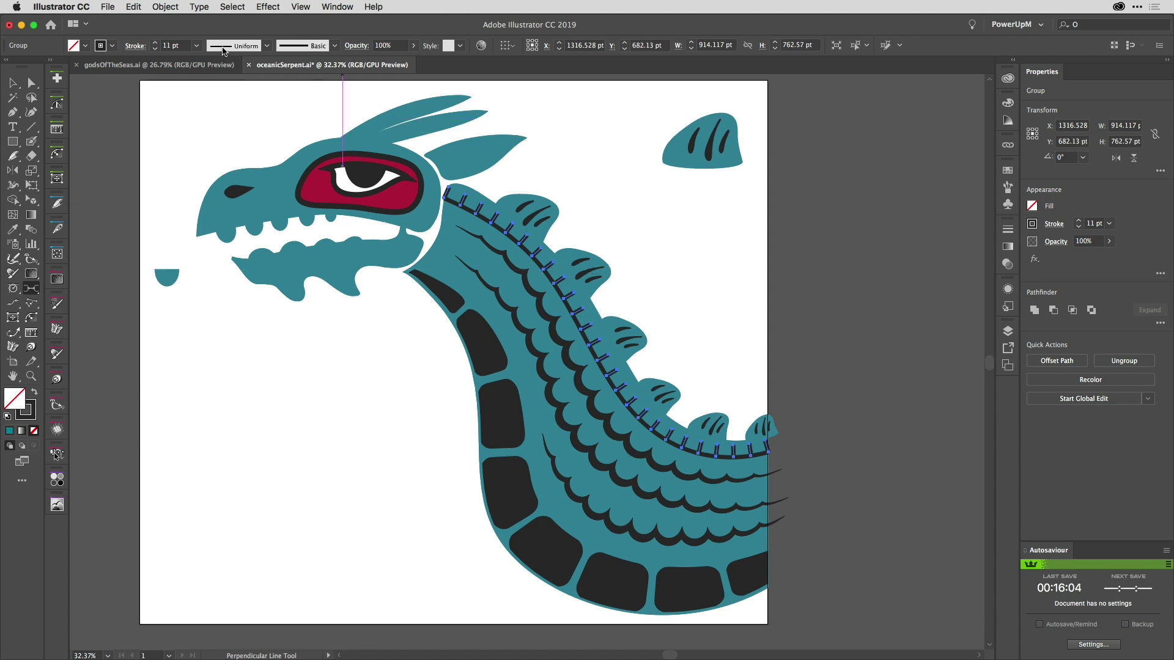
Apply Width Profile 4 to the tick lines, then deselect with the Selection tool
left_click(266, 46)
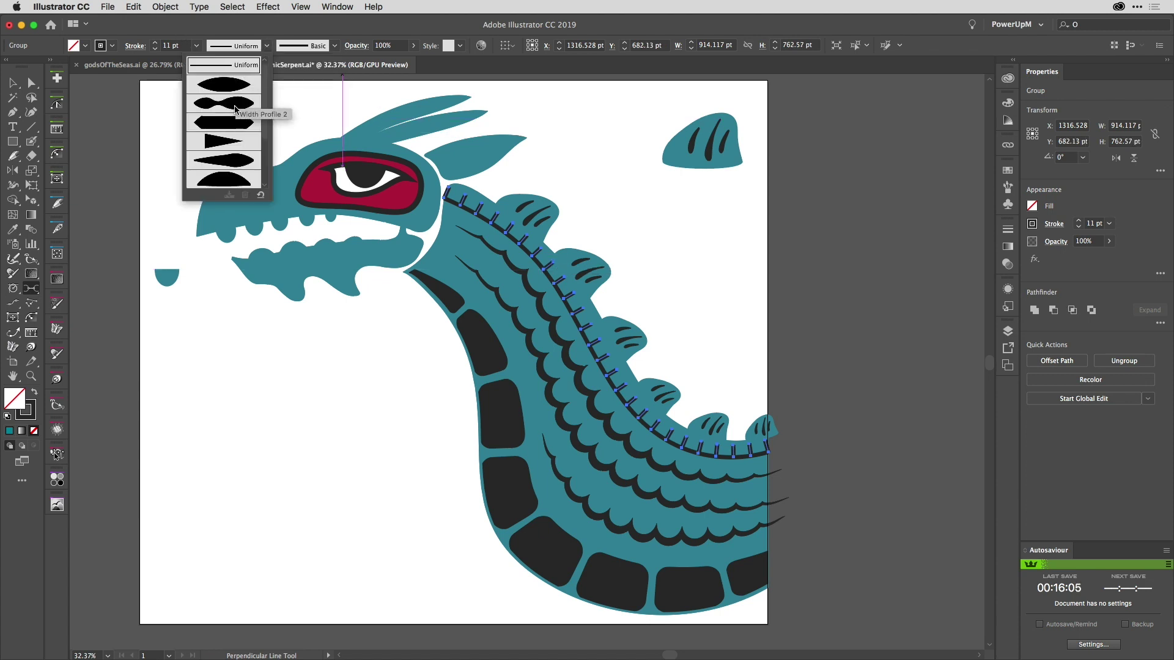
left_click(232, 144)
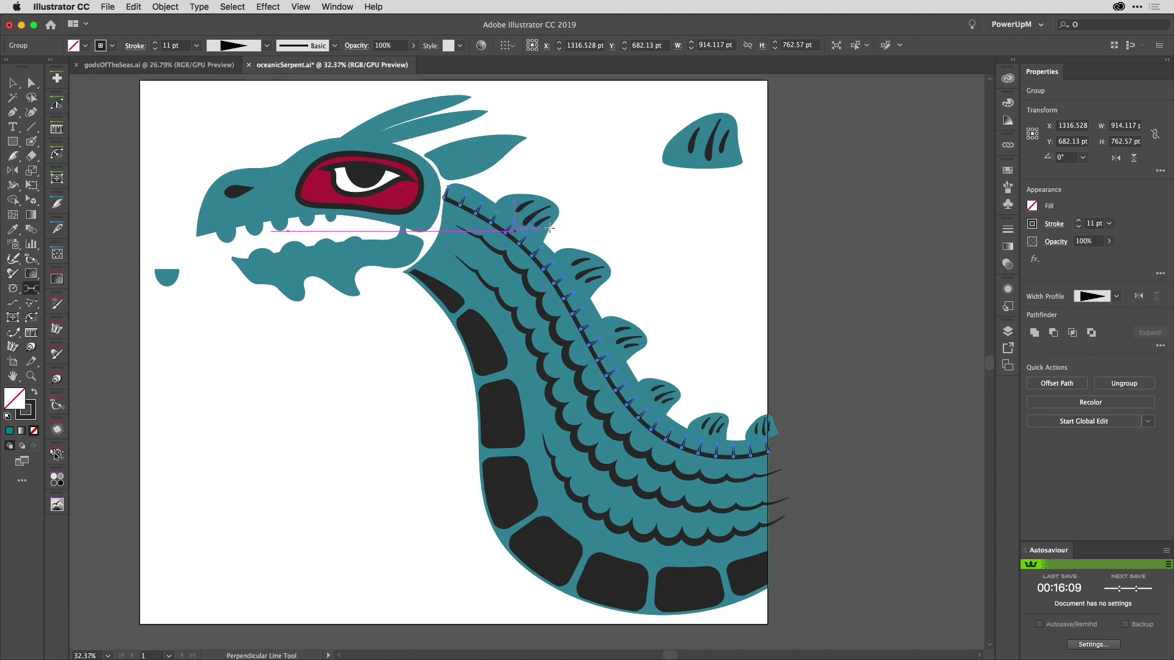
left_click(19, 84)
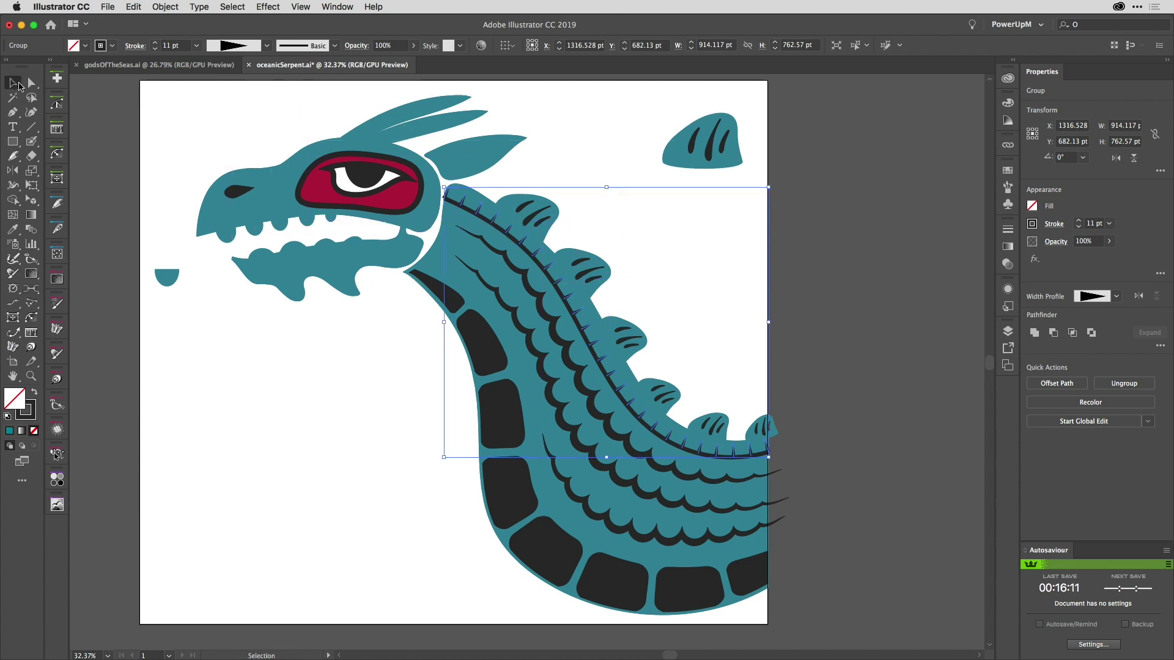
left_click(169, 127)
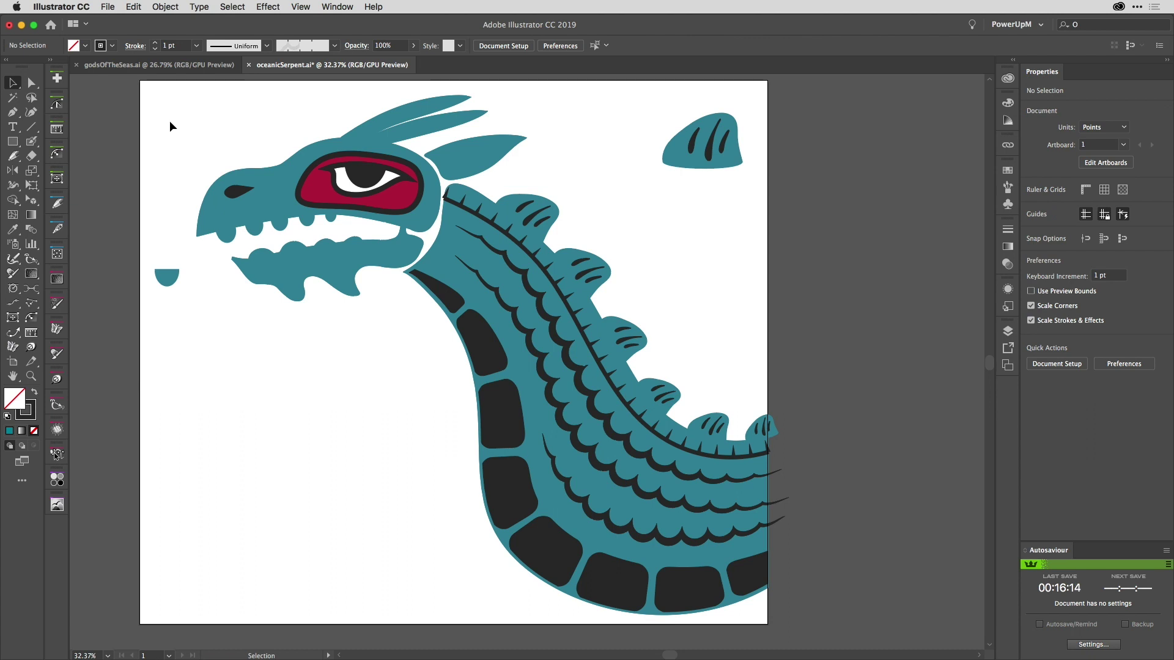